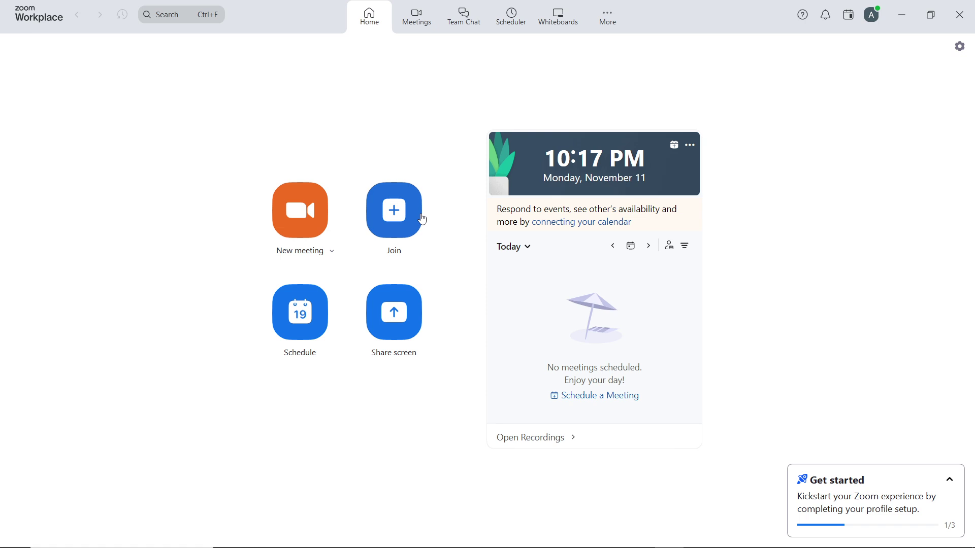
- Open the desktop client's settings, and switch to Chrome with the Zoom web settings page, moving the Settings window aside
left_click(873, 20)
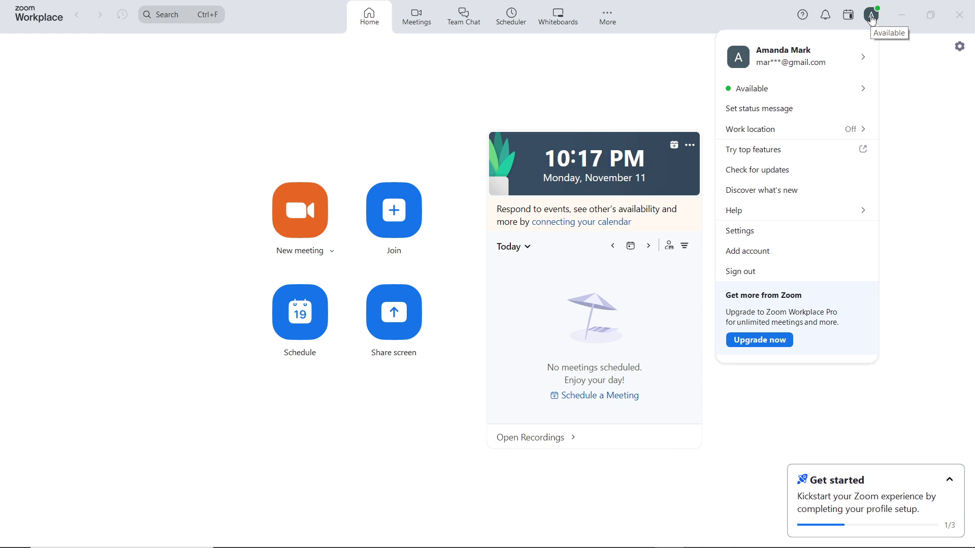
left_click(782, 234)
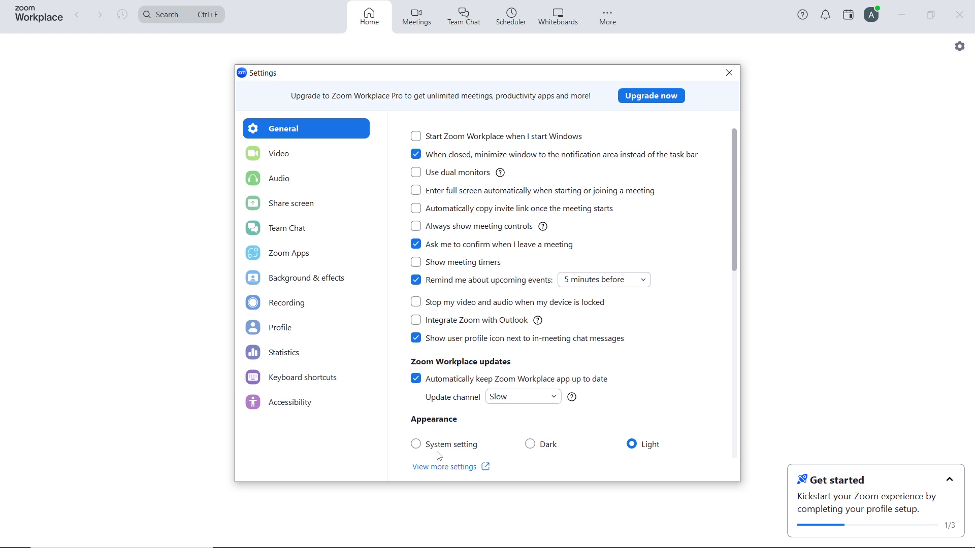
mouse_move(521, 547)
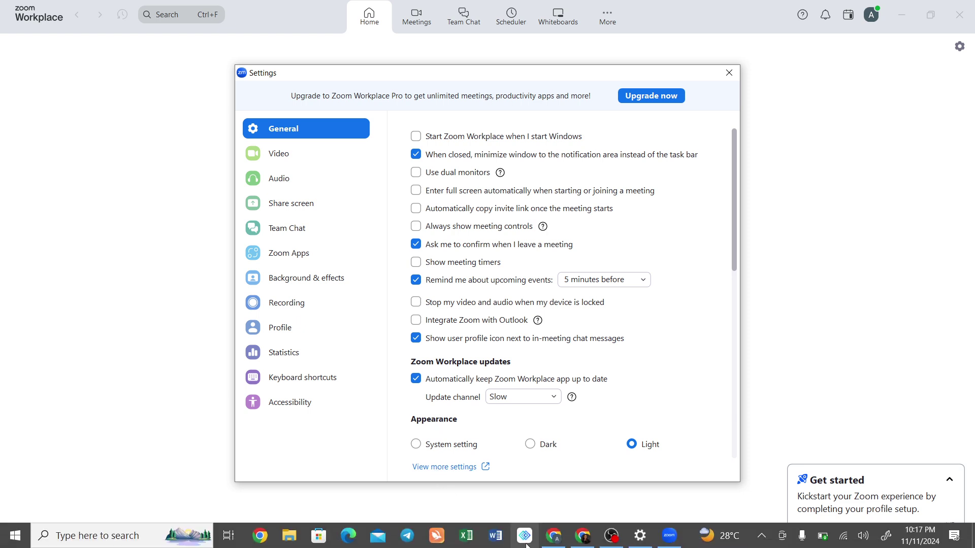
left_click(553, 538)
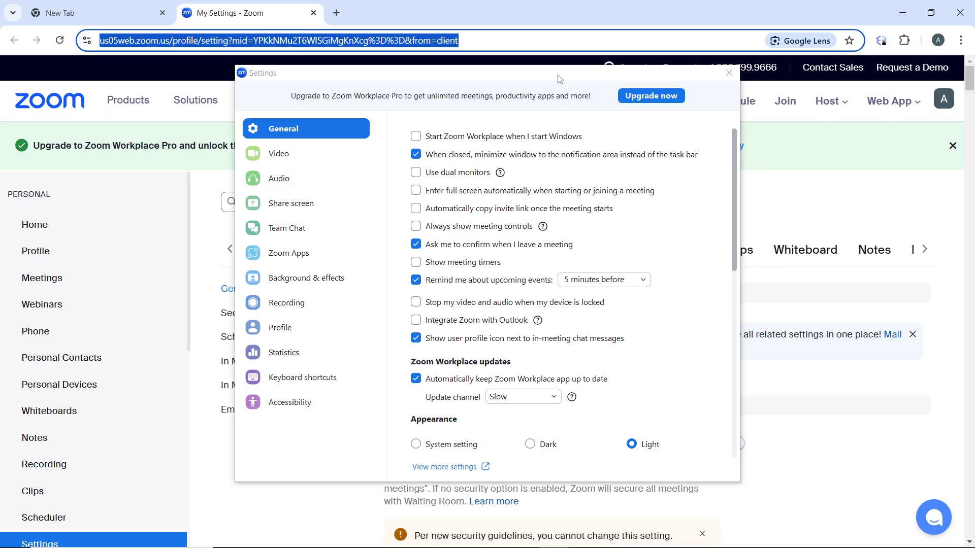
left_click_drag(560, 78, 940, 34)
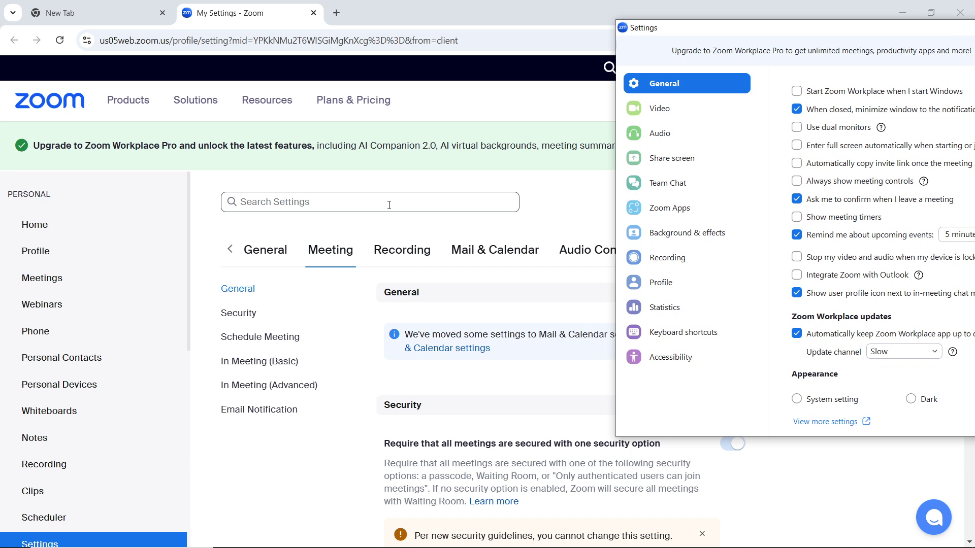
- Show the In Meeting (Basic) section of the web Meeting settings and clear the Settings window off its options
left_click(353, 272)
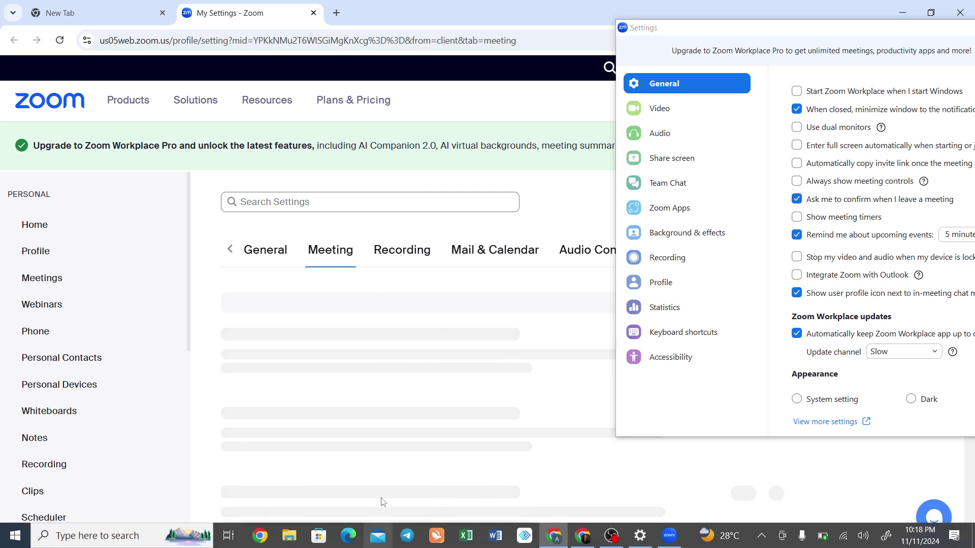
left_click(249, 256)
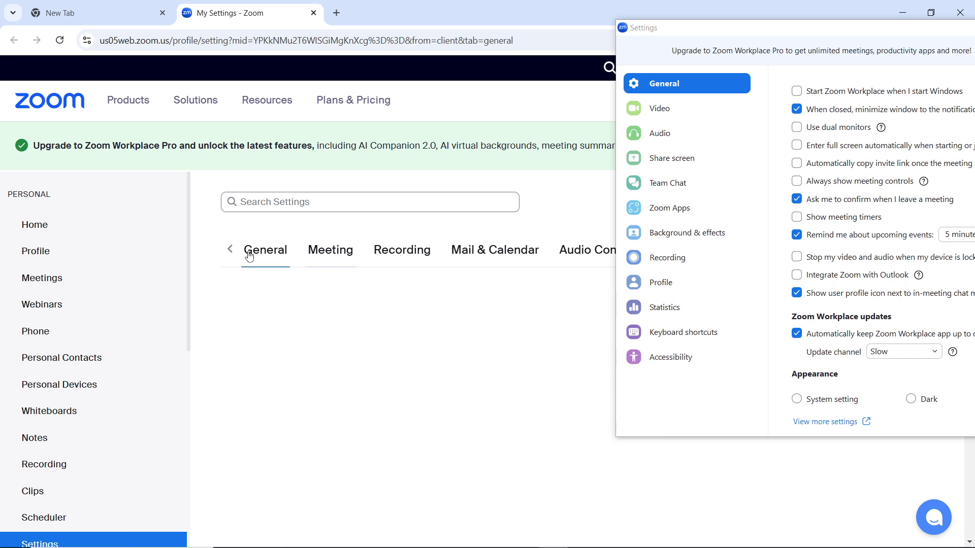
left_click(341, 261)
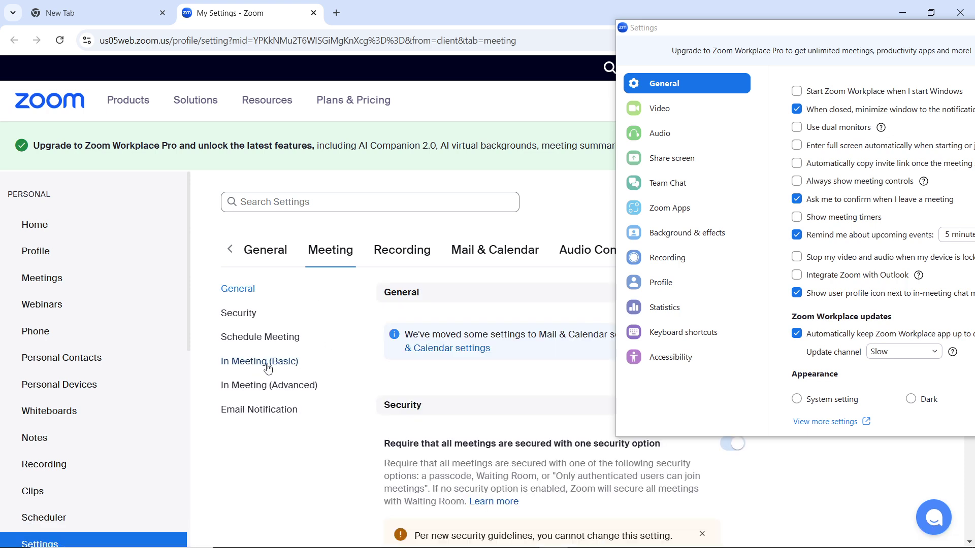
left_click(267, 364)
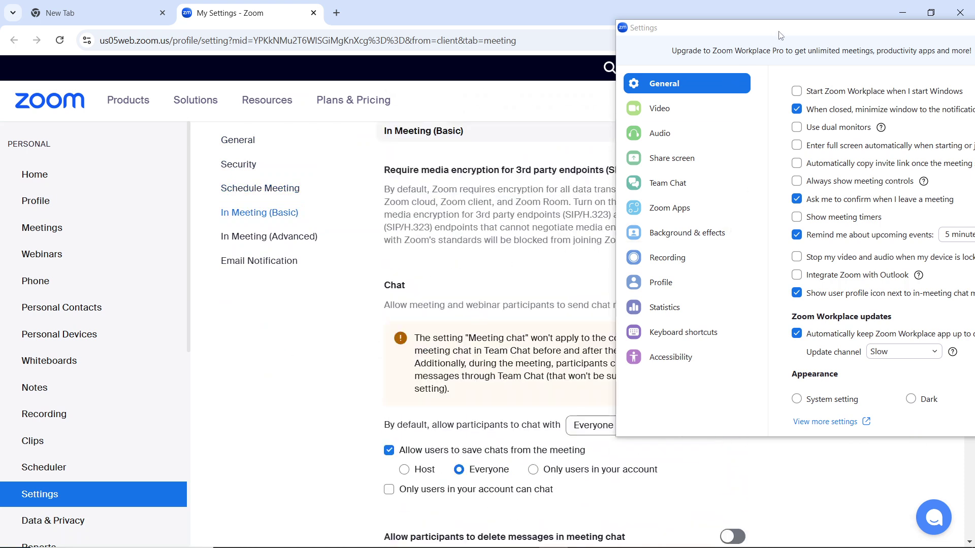
left_click_drag(785, 32, 934, 27)
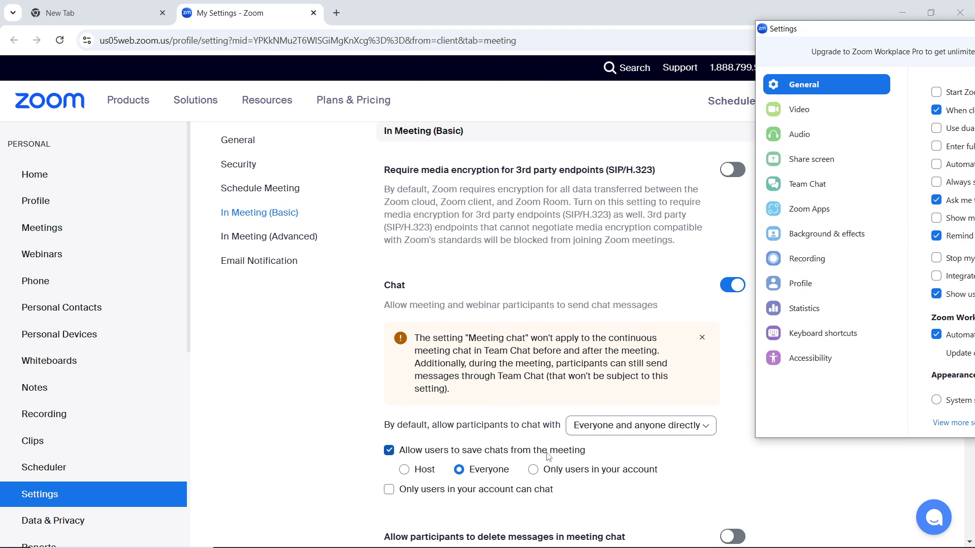
- Look through the In Meeting (Basic) options, from the chat settings through screen sharing to meeting reactions
scroll(511, 419, "down", 12)
scroll(509, 430, "down", 12)
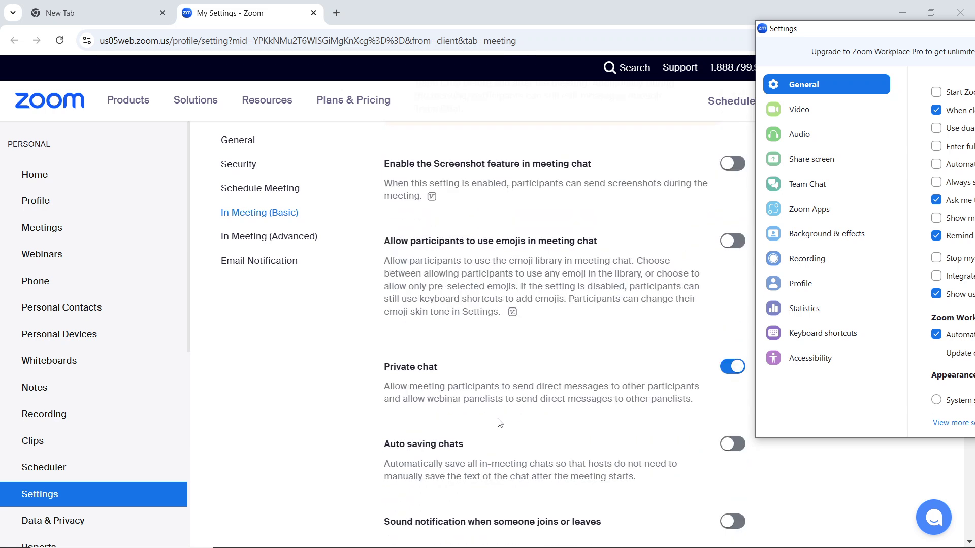
scroll(492, 421, "down", 8)
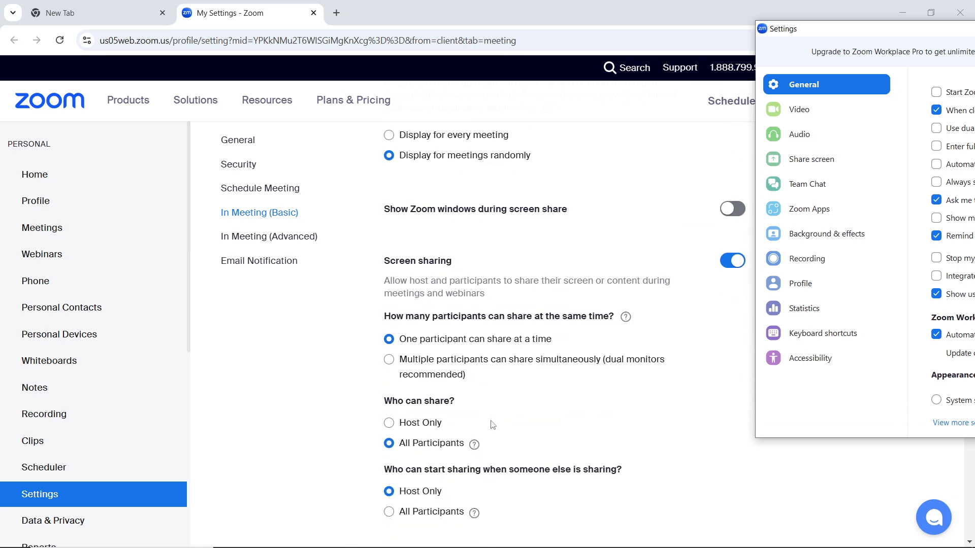
scroll(492, 425, "down", 10)
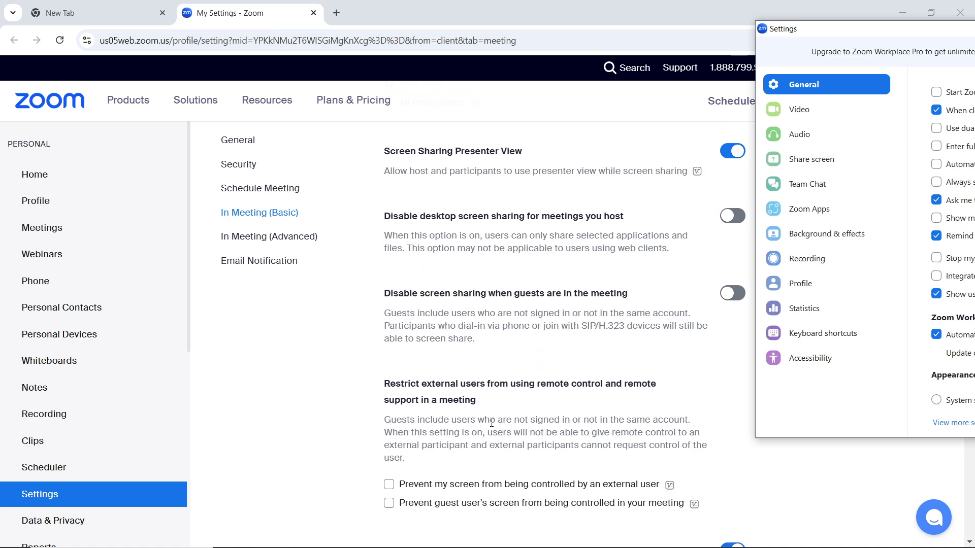
scroll(491, 424, "down", 8)
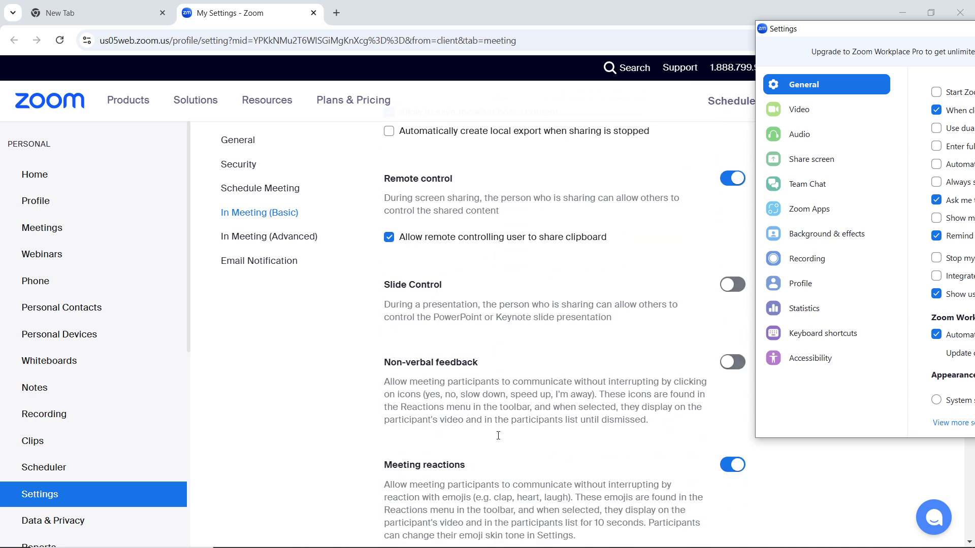
scroll(535, 247, "down", 10)
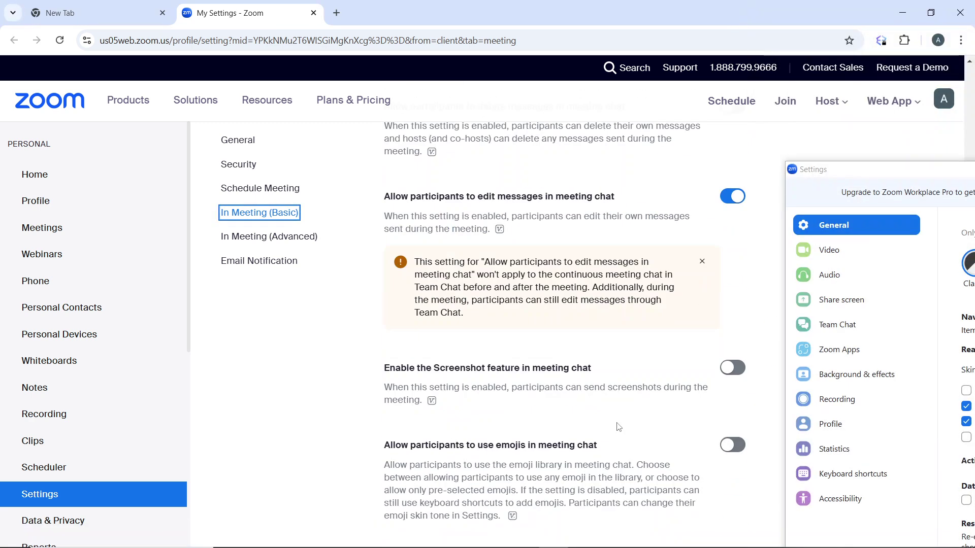
- Examine the Chat options for whom participants can chat with by default and who can save meeting chats
scroll(535, 246, "up", 4)
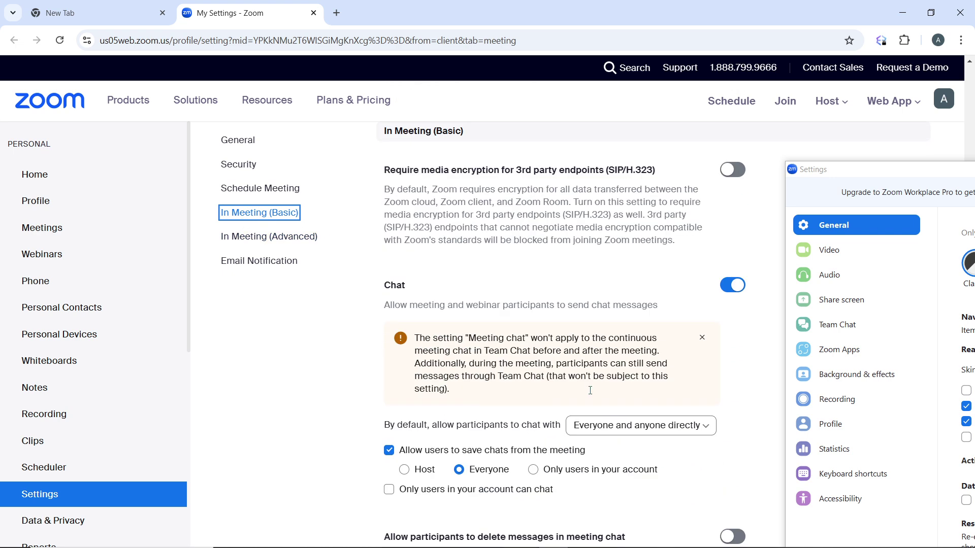
scroll(613, 337, "down", 1)
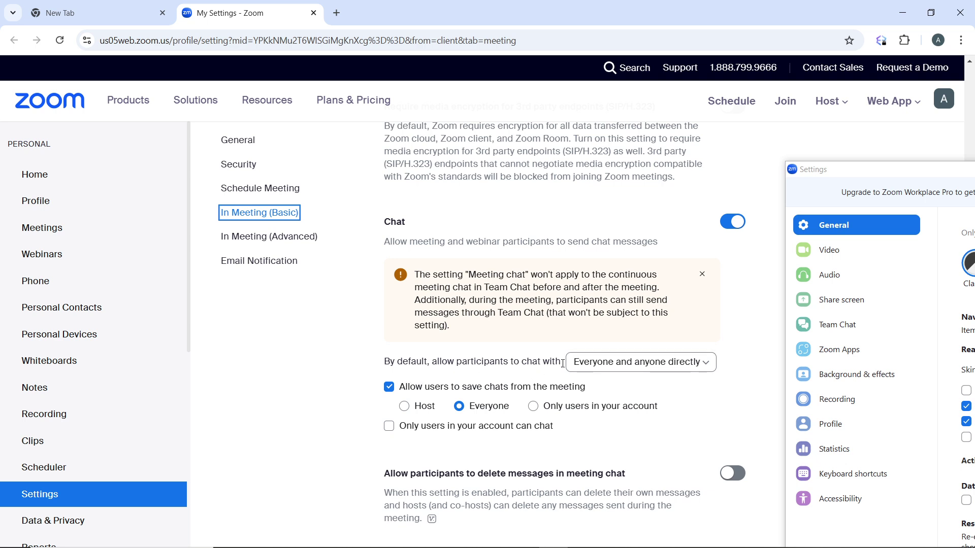
left_click(631, 362)
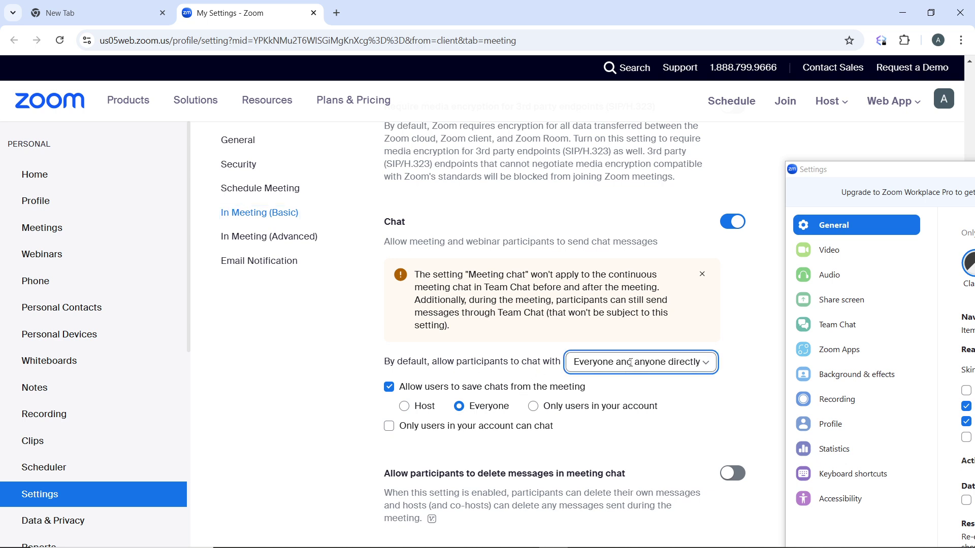
left_click(760, 406)
scroll(451, 369, "down", 1)
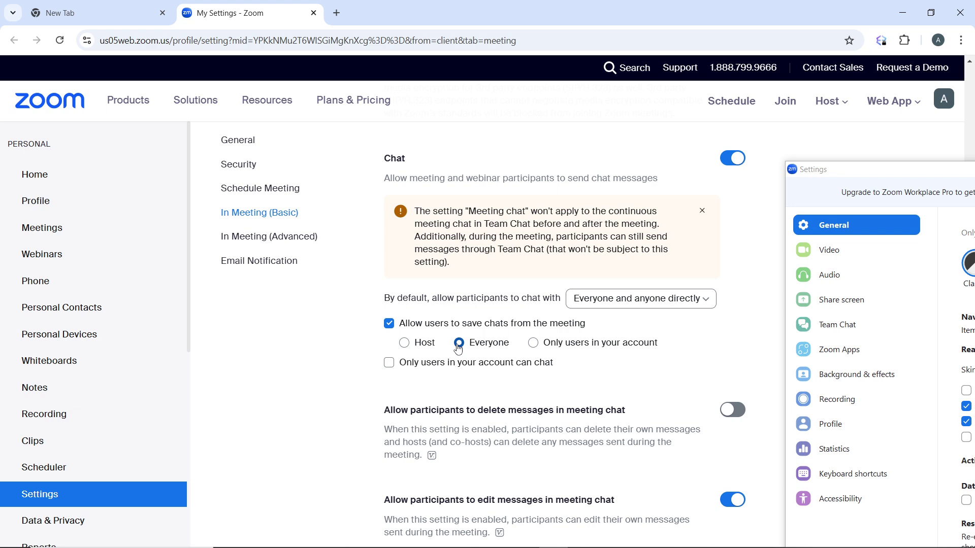
scroll(573, 403, "down", 1)
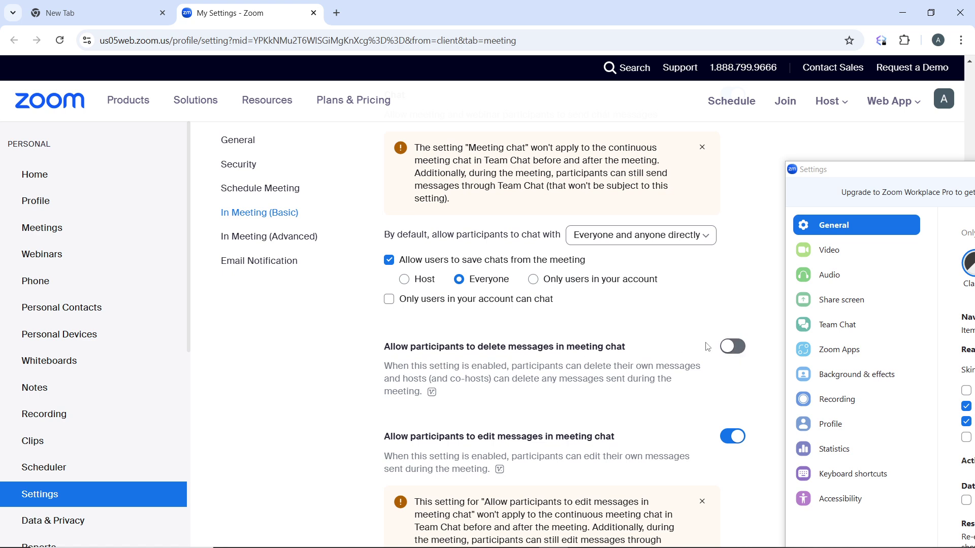
- Review the permissions for deleting and editing messages, screenshots, emojis, private chat and screen sharing
scroll(461, 323, "down", 2)
scroll(572, 373, "down", 4)
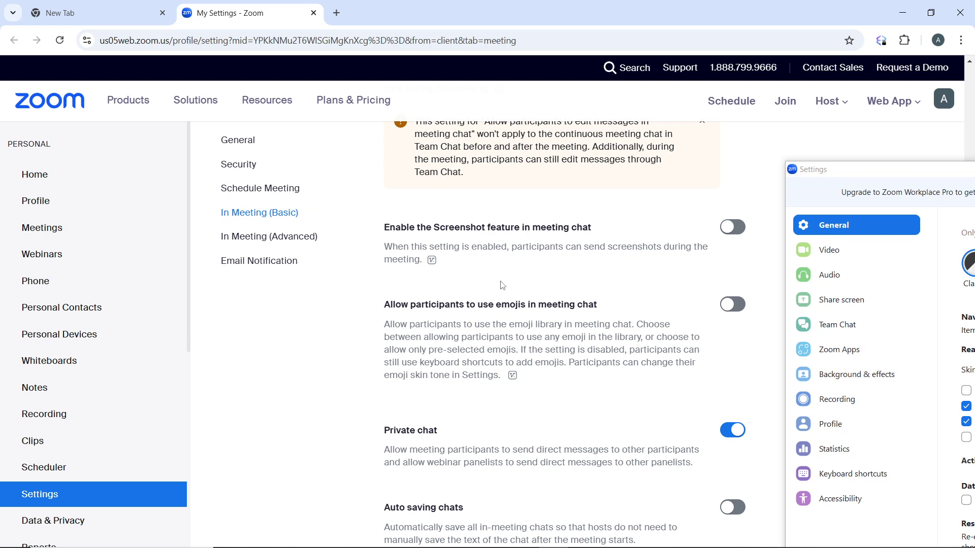
scroll(651, 235, "up", 1)
scroll(631, 297, "down", 3)
scroll(631, 297, "down", 5)
scroll(609, 299, "down", 8)
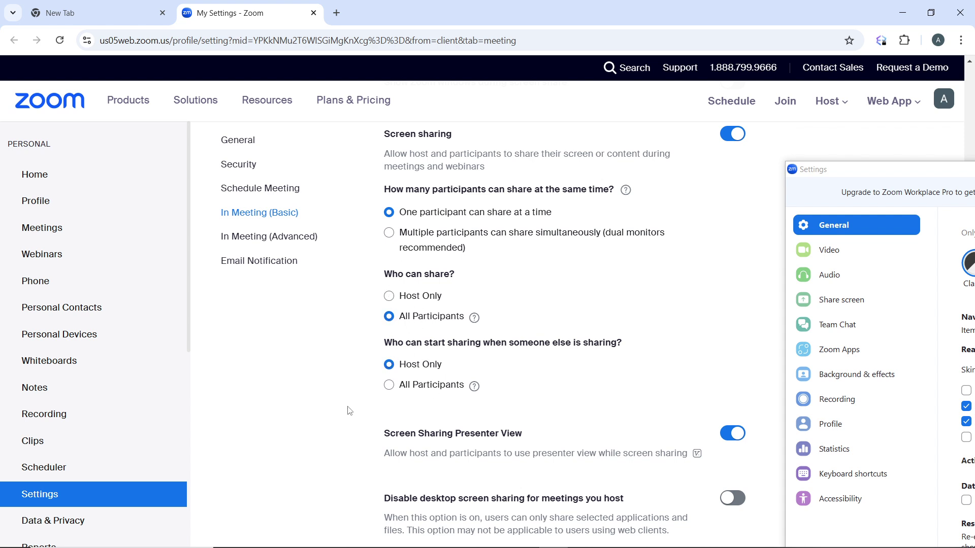
scroll(505, 446, "down", 1)
scroll(505, 446, "down", 3)
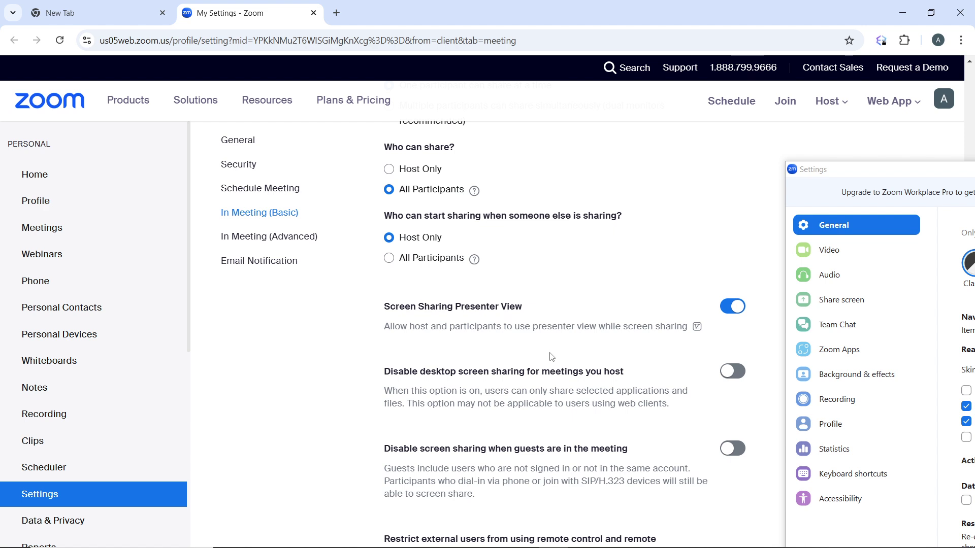
- Switch back to Zoom Workplace and close the Settings window
mouse_move(553, 543)
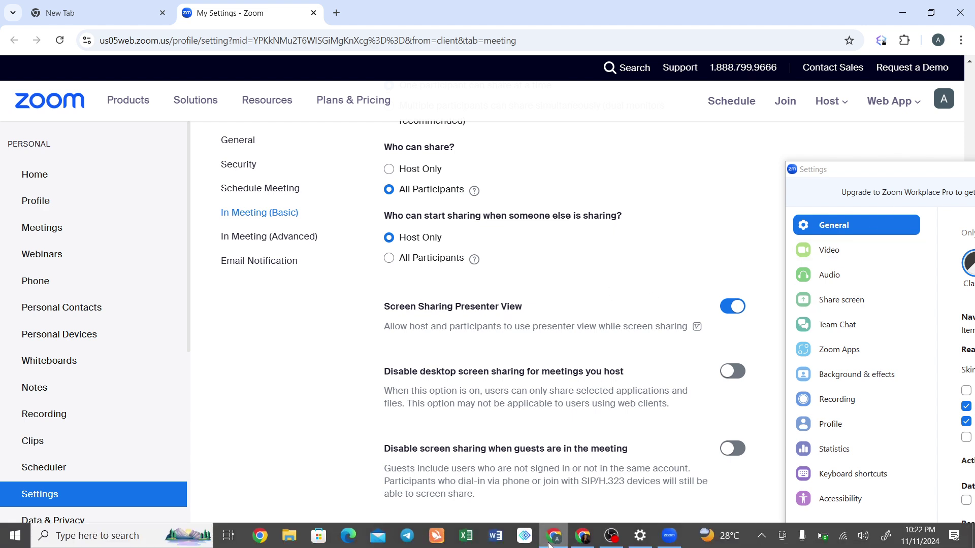
mouse_move(668, 537)
left_click(664, 462)
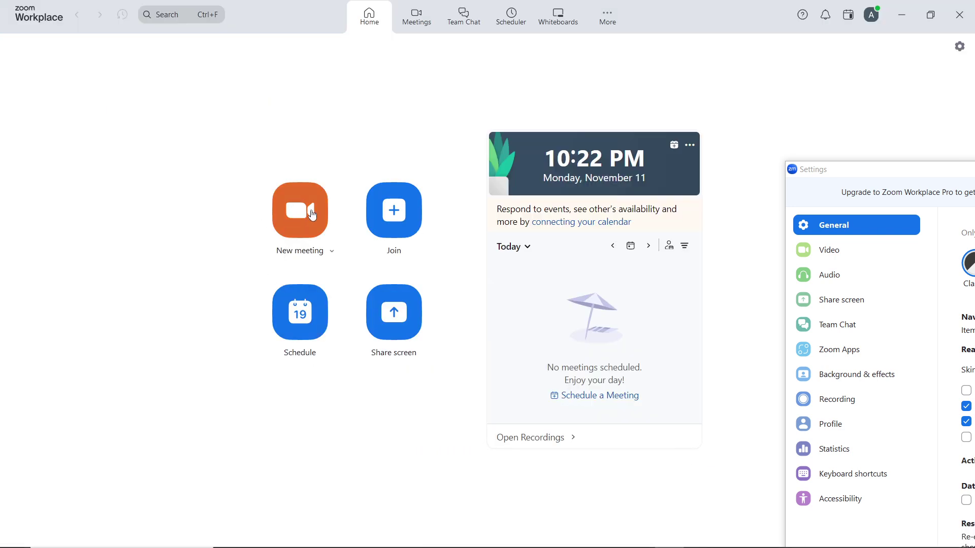
left_click(920, 174)
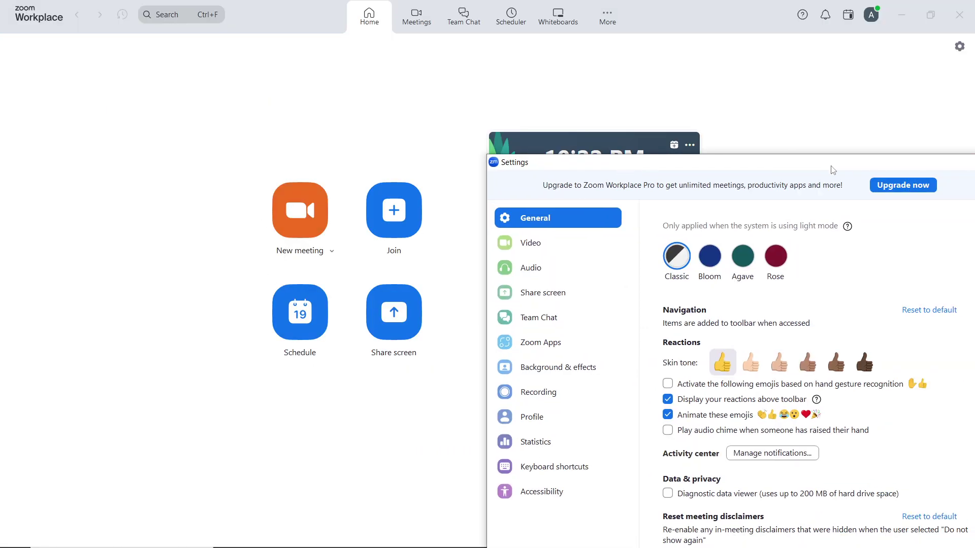
left_click_drag(833, 170, 716, 164)
left_click(865, 151)
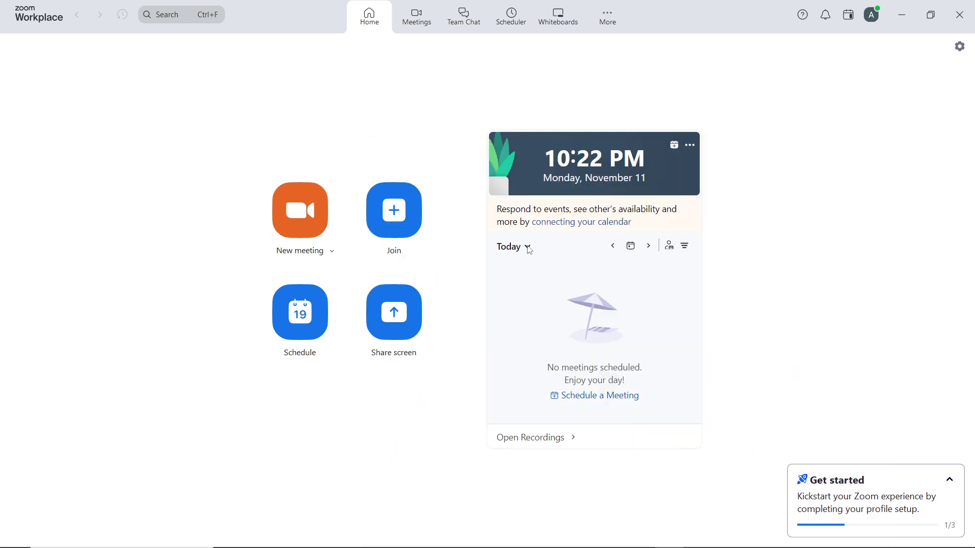
- Start a new meeting and dismiss the audio prompt without joining computer audio
left_click(301, 218)
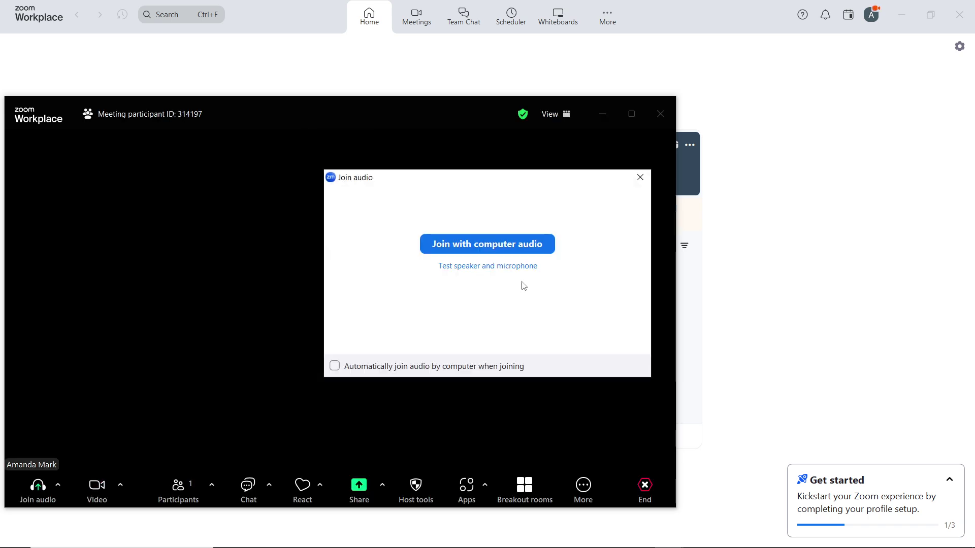
left_click(640, 177)
left_click(585, 319)
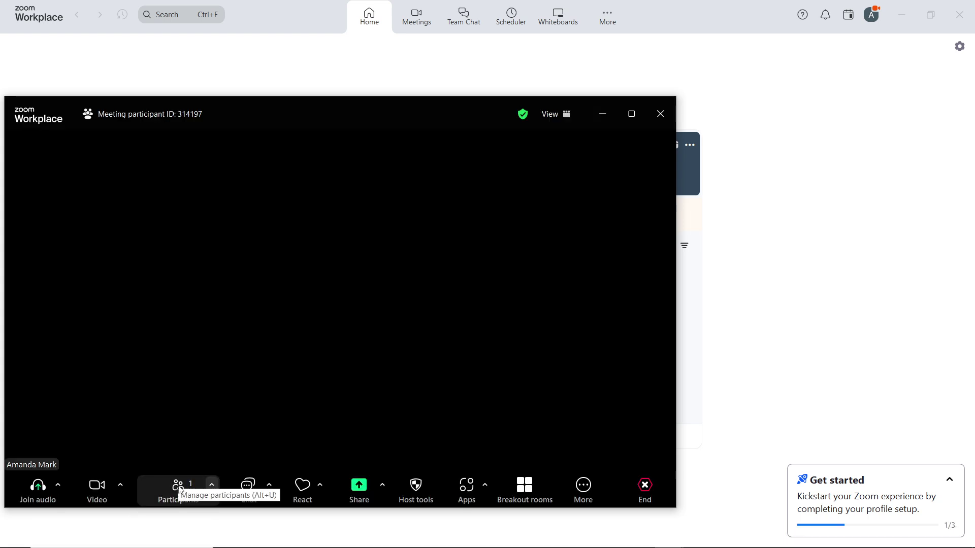
- Show the meeting's participants list and check the additional options available for the host's own entry
left_click(199, 484)
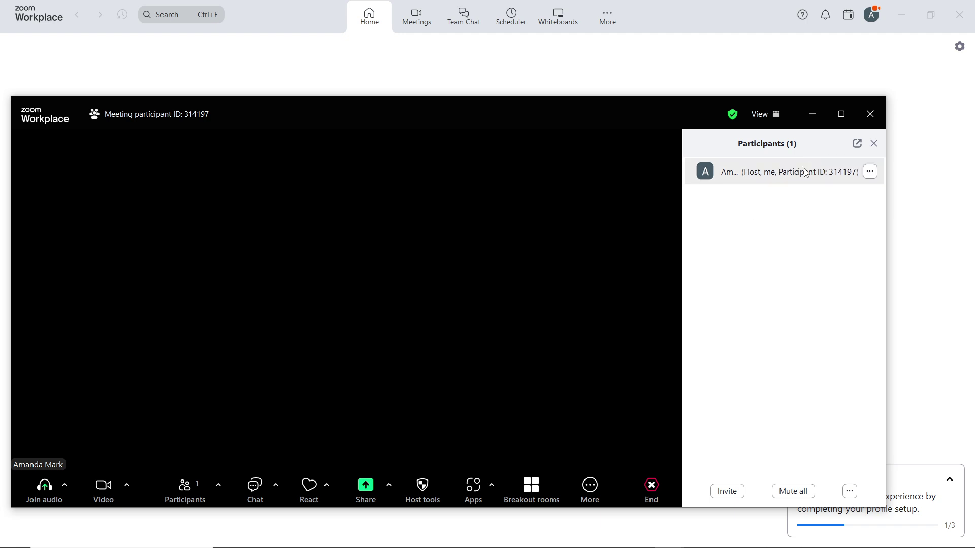
mouse_move(792, 179)
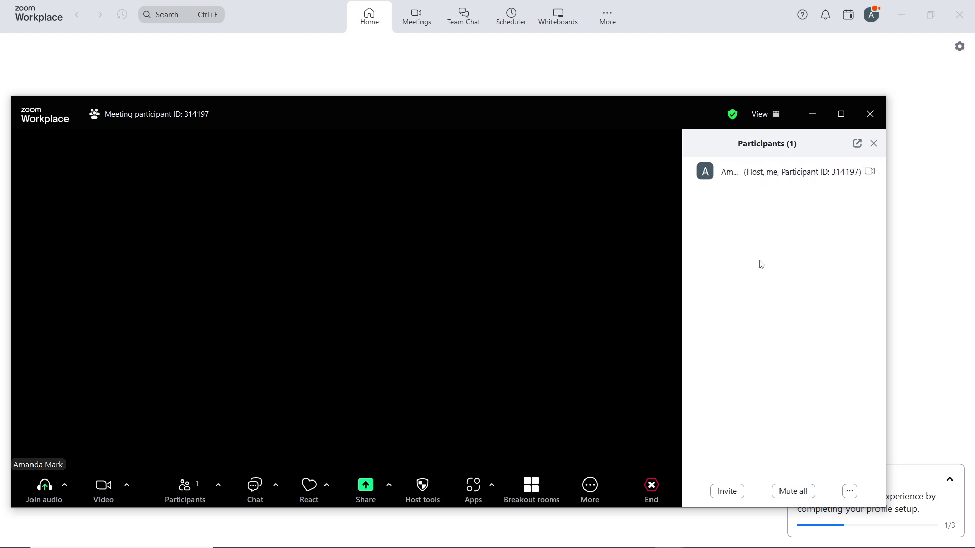
mouse_move(751, 159)
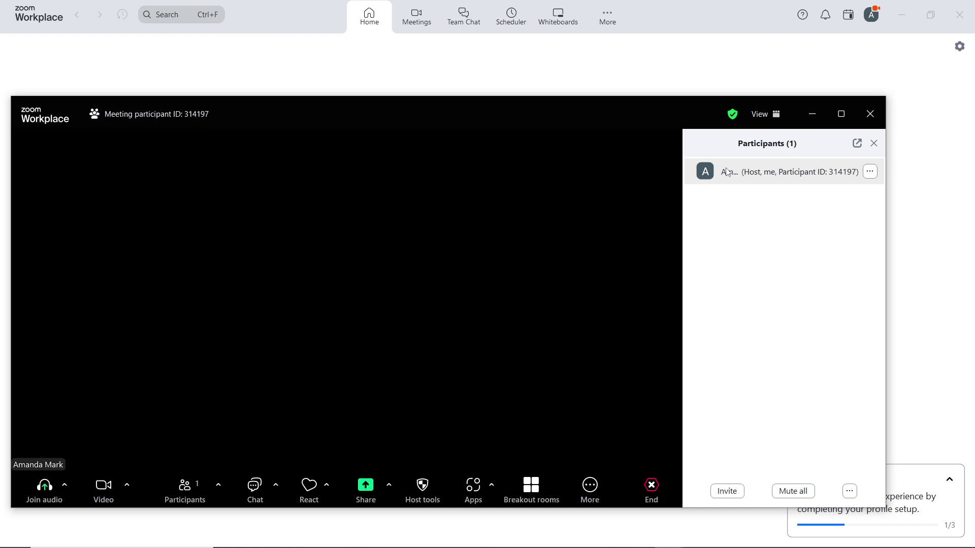
mouse_move(709, 179)
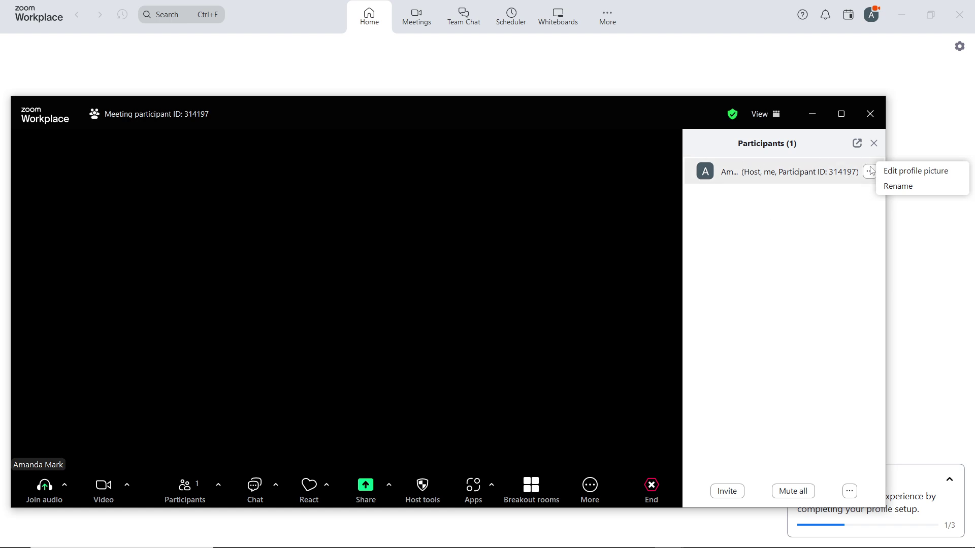
left_click(774, 222)
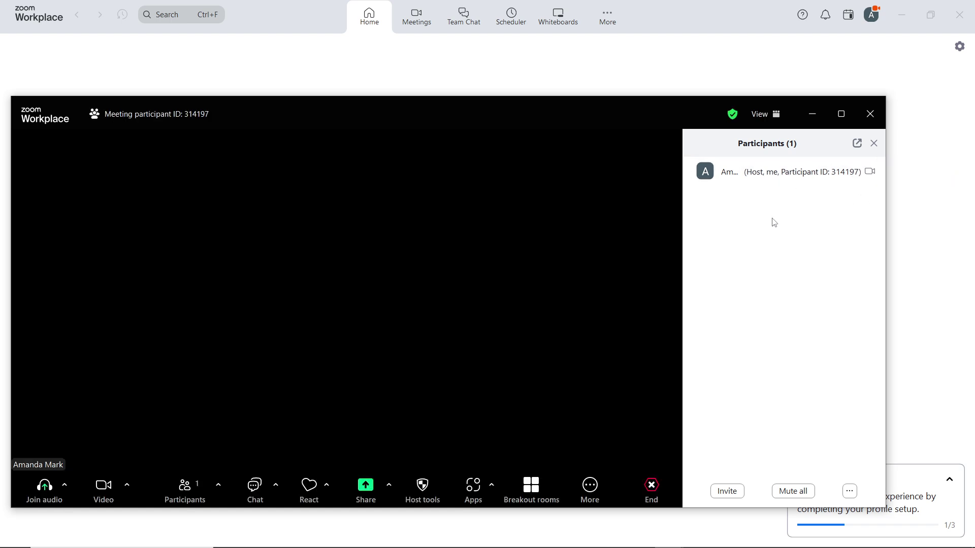